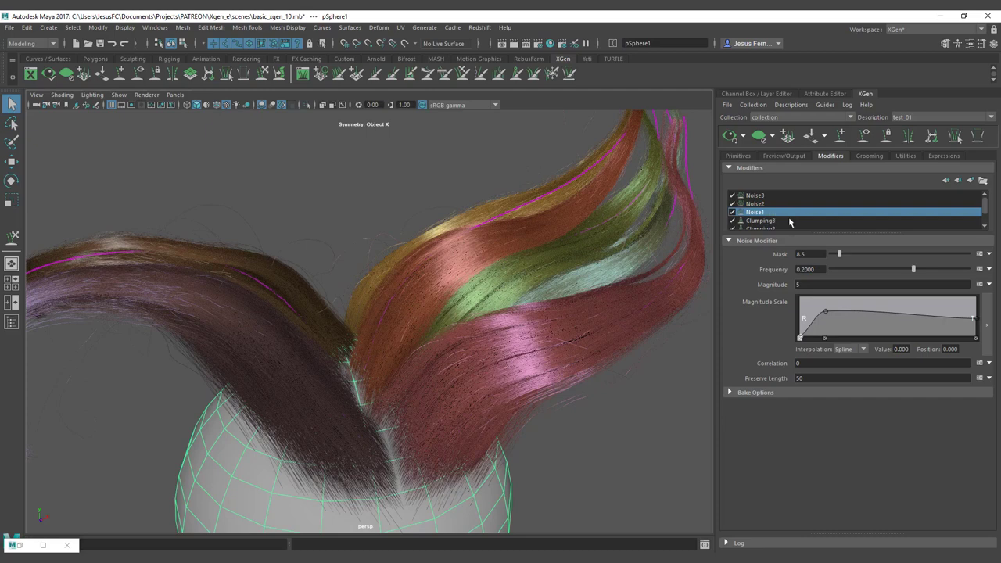
Disable the Noise1, Noise2 and Noise3 modifiers and expand the Noise Effect settings of Clumping3
click(732, 203)
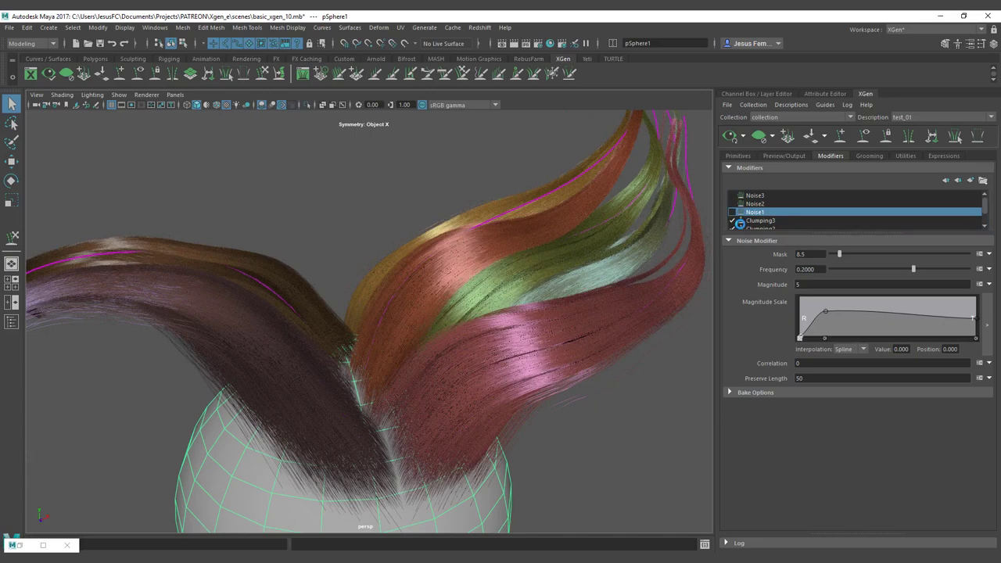
click(760, 221)
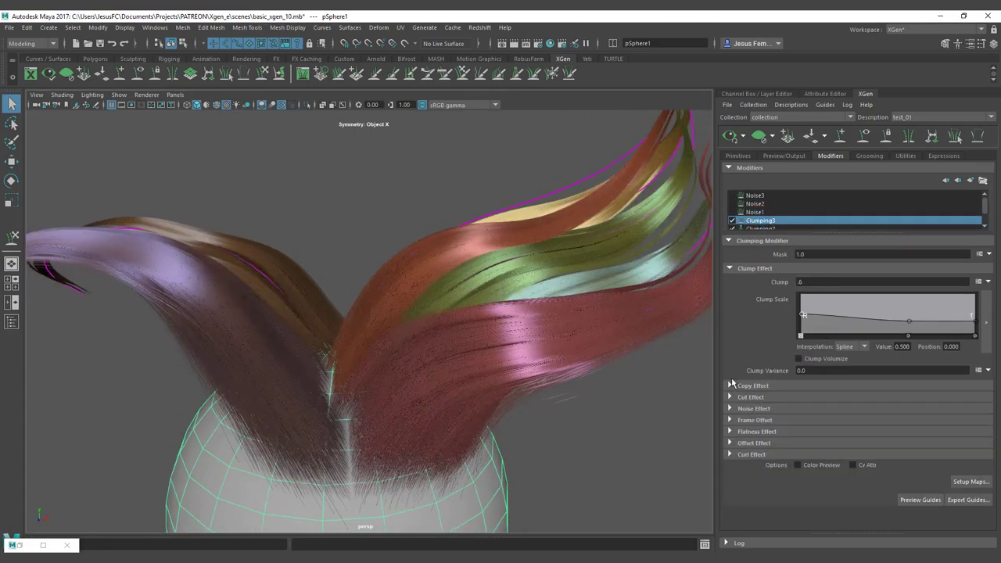
click(752, 409)
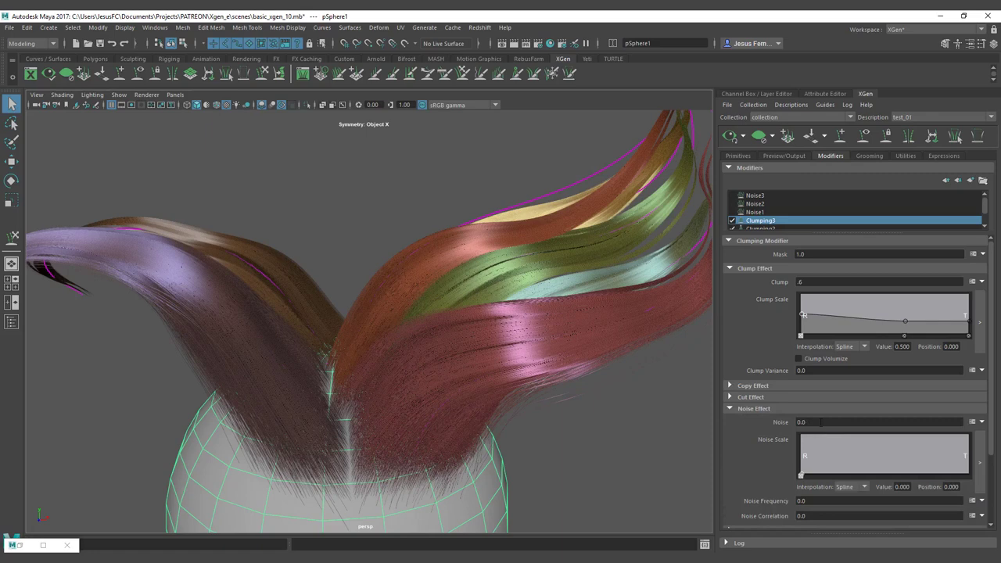
click(820, 422)
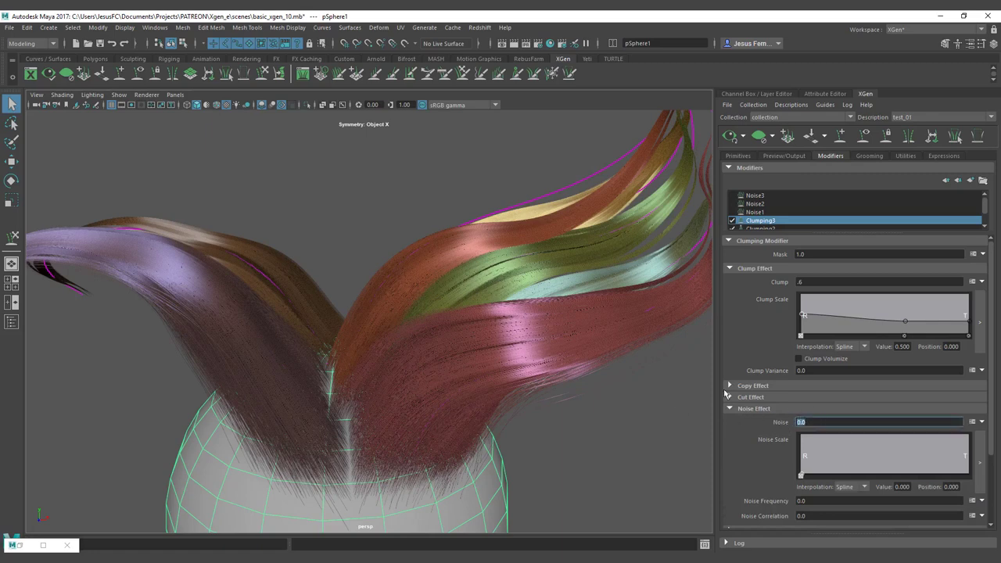
alt+middle_drag(617, 333, 584, 347)
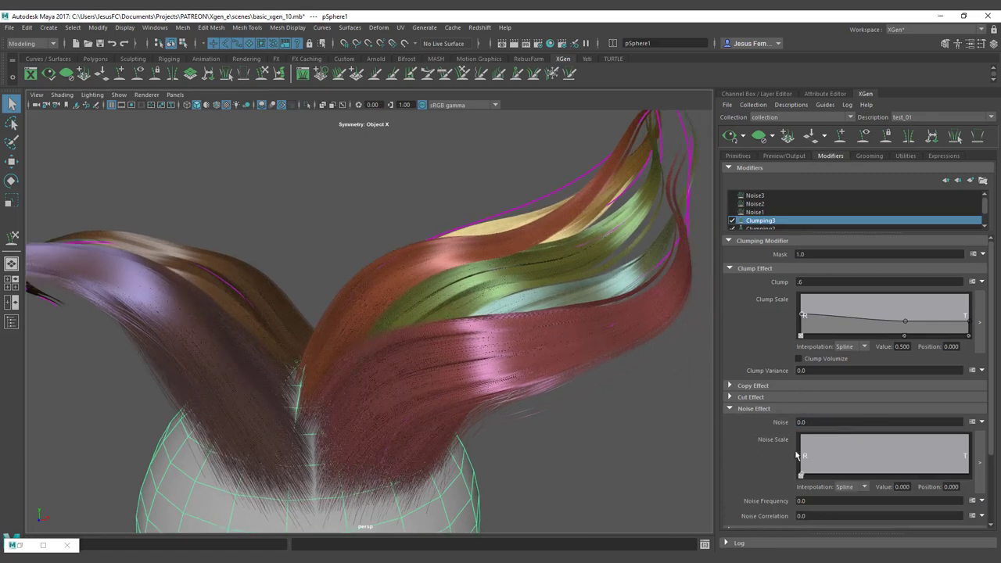
Replace the Mask value of Clumping3 with the copied slider expression, set to 5
click(819, 254)
alt+drag(414, 349, 421, 339)
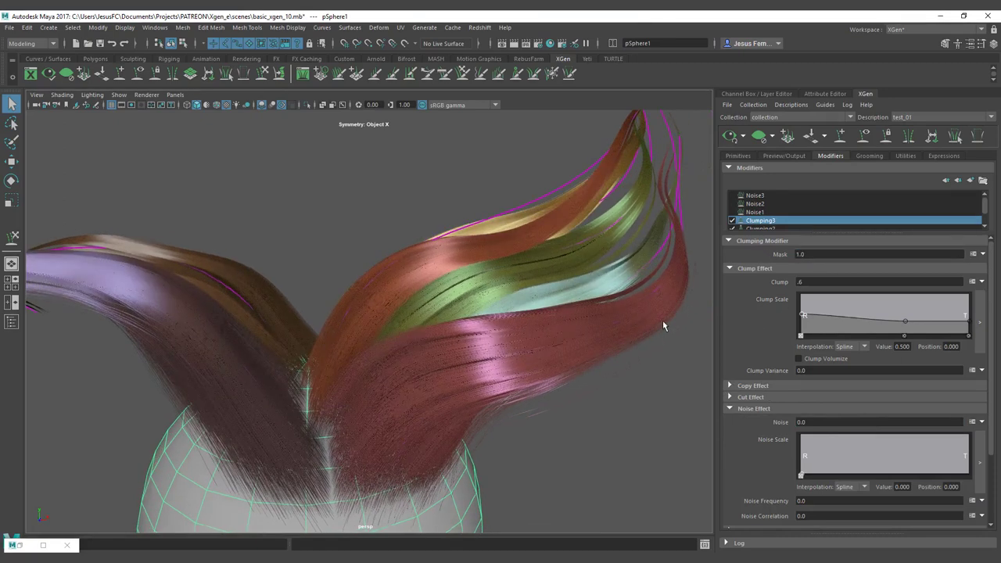
click(808, 253)
key(BackSpace)
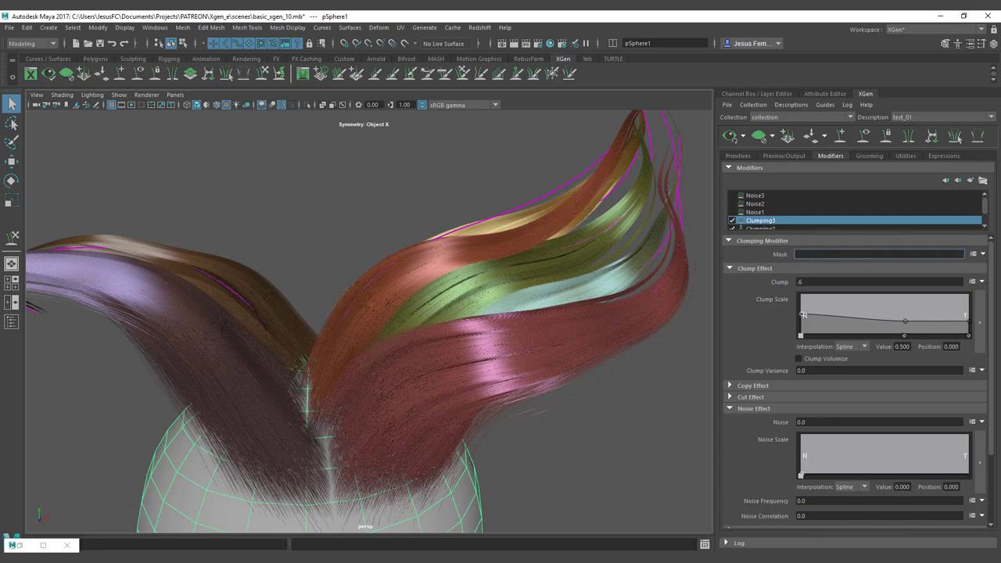
key(Return)
click(797, 253)
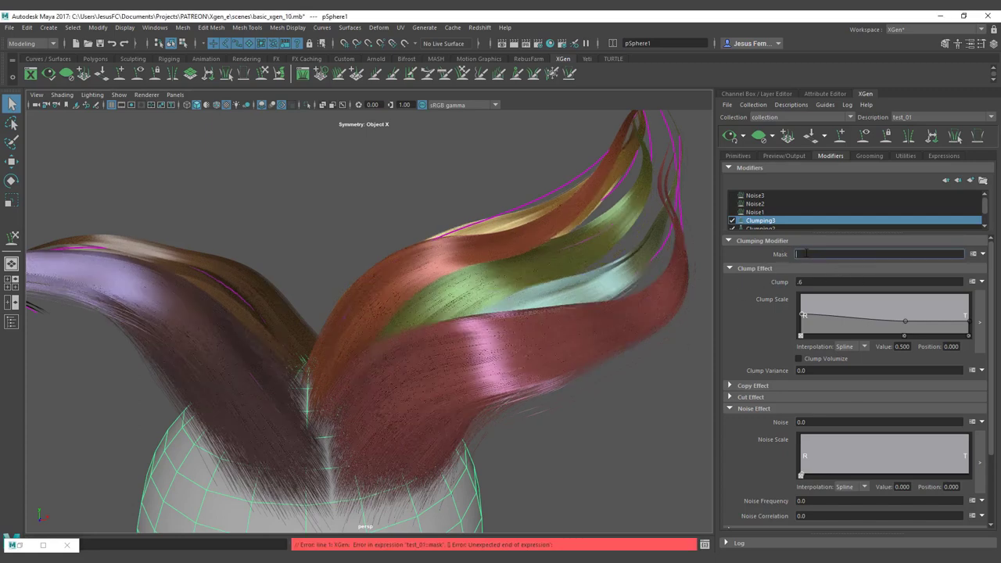
key(ctrl+v)
key(Return)
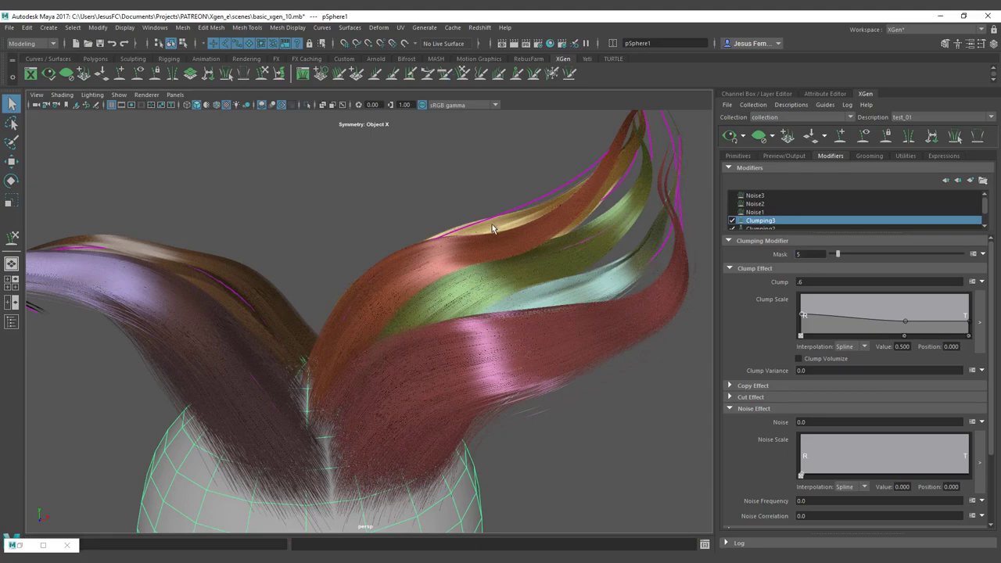
Try mask values of 37 and 69 on Clumping3 and check the hair's clumping
alt+right_drag(492, 228, 531, 258)
click(877, 258)
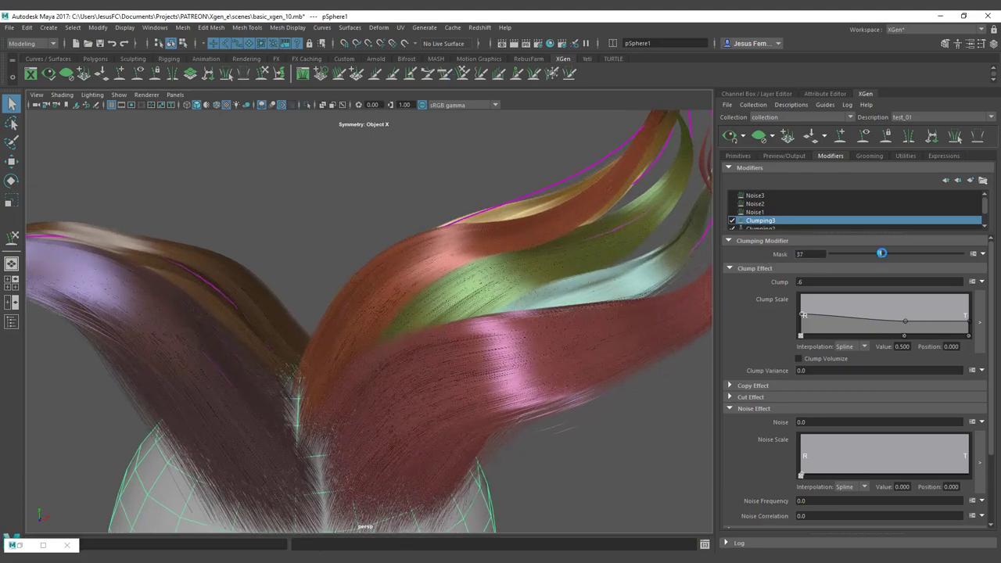
alt+drag(448, 318, 508, 337)
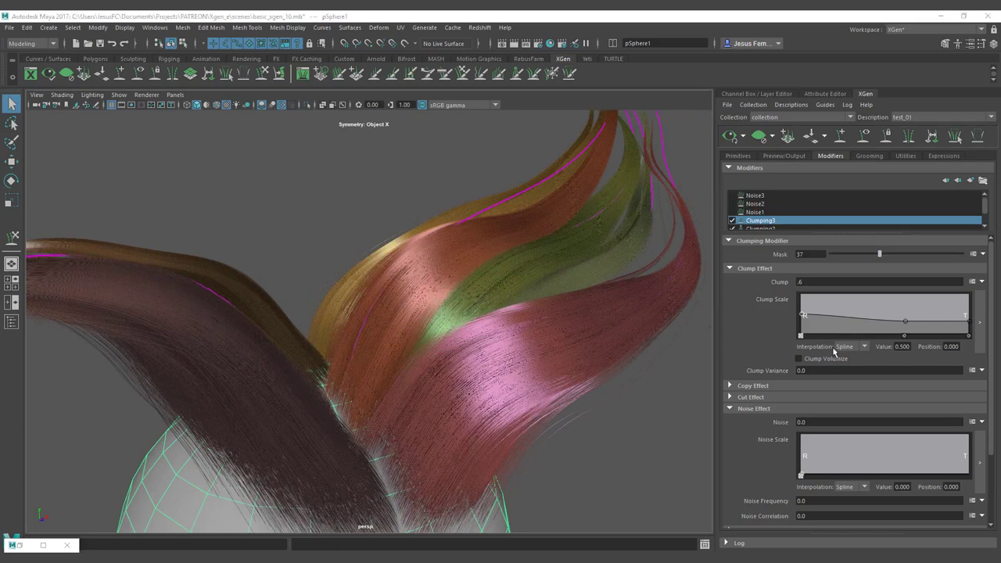
drag(889, 254, 938, 255)
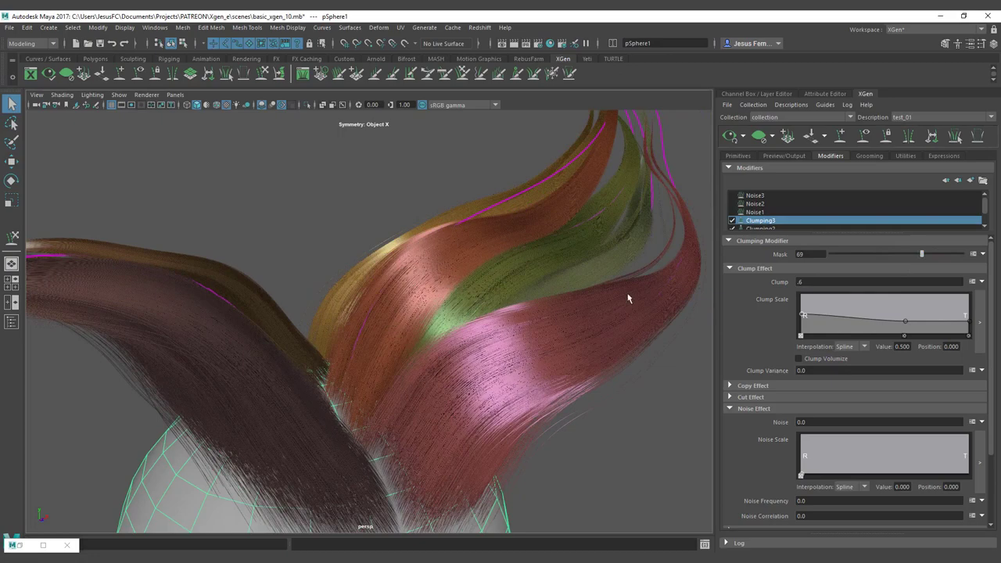
alt+drag(627, 298, 601, 296)
Set the clumping map point density of Clumping3 to 1.0 and save the maps
scroll(858, 344, down, 3)
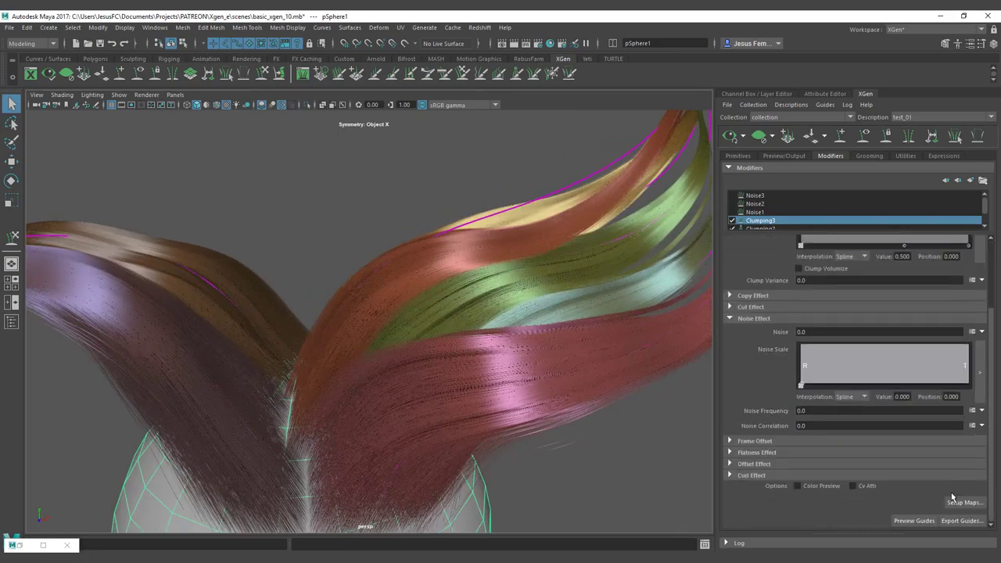
click(964, 502)
key(Tab)
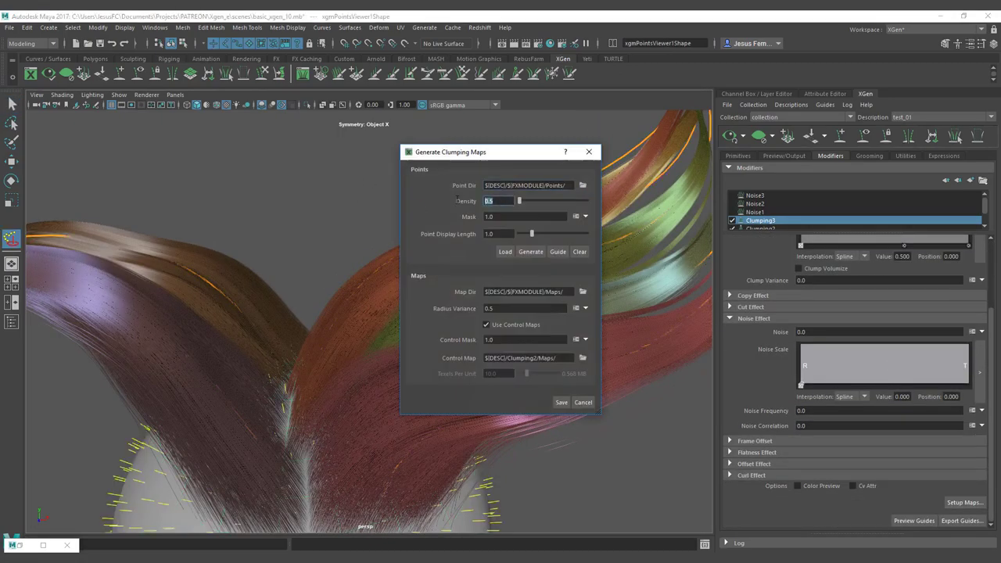
text(1.0)
click(562, 402)
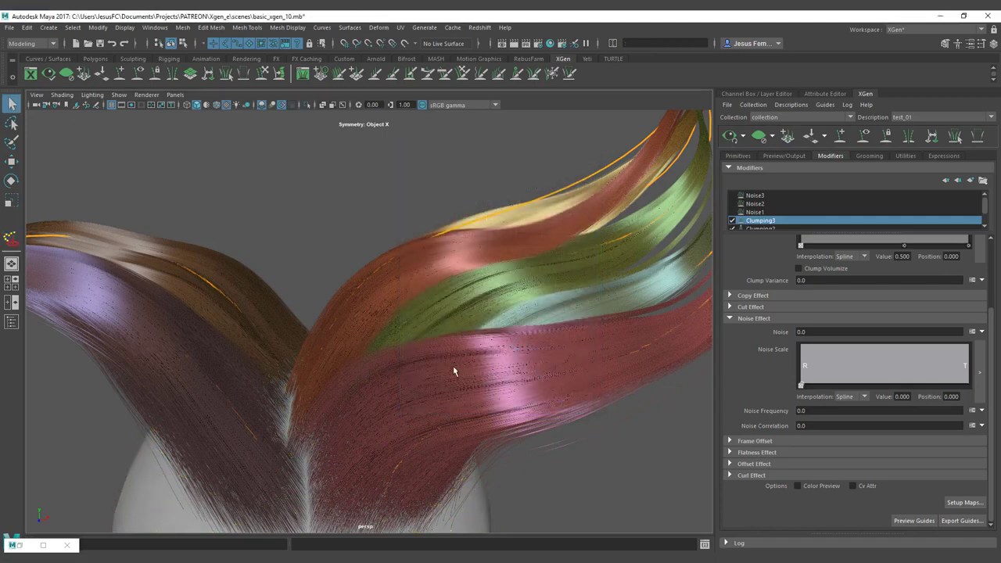
Set the Clumping3 mask to 40, enable its color preview and turn off the color preview of Clumping1
scroll(807, 278, up, 3)
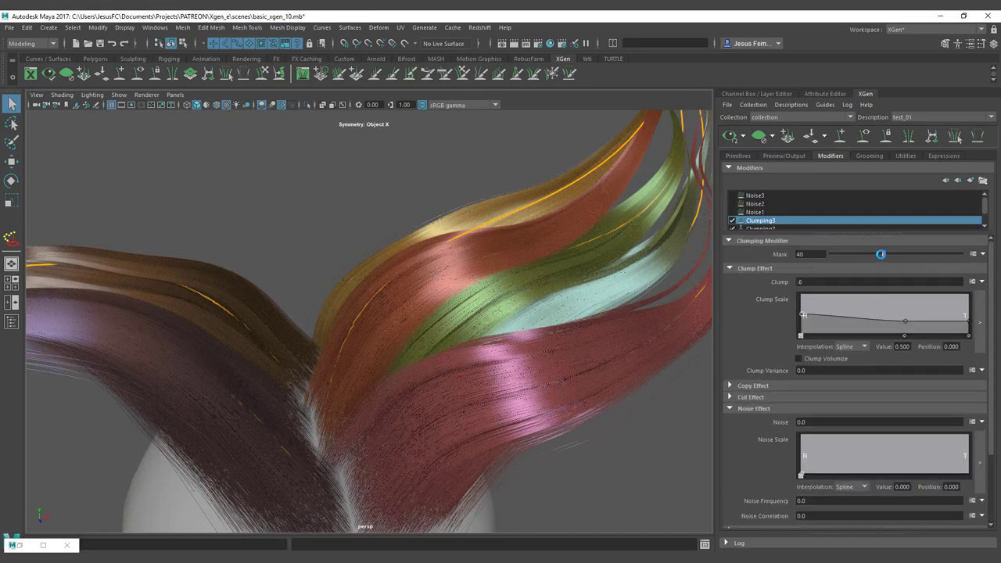
scroll(866, 288, down, 3)
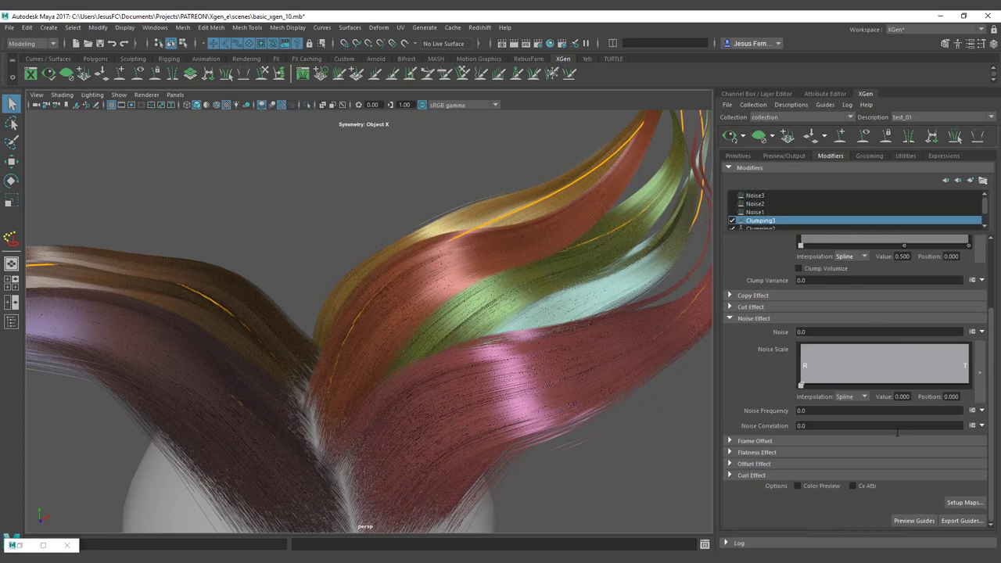
click(797, 487)
scroll(768, 218, down, 1)
click(762, 221)
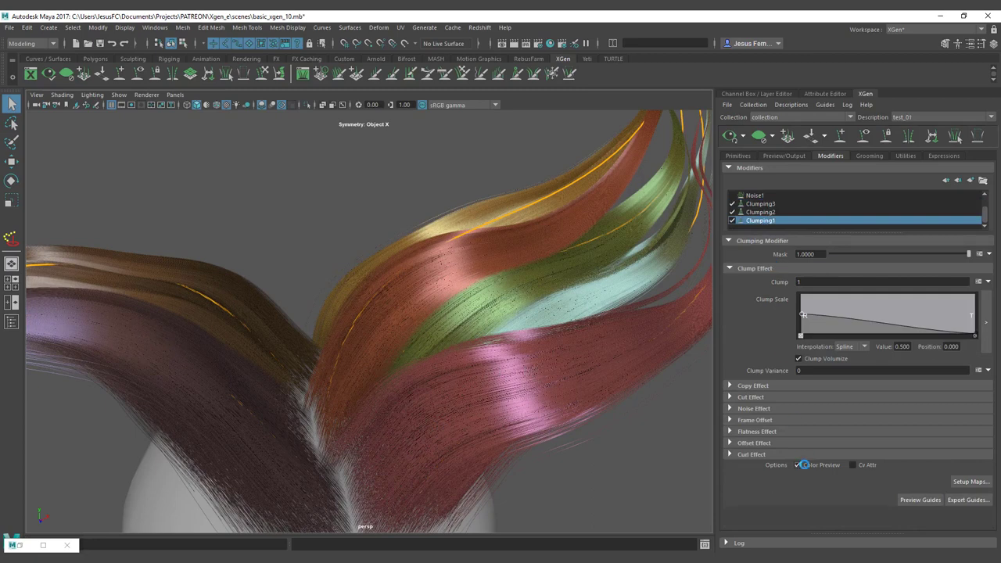
click(760, 204)
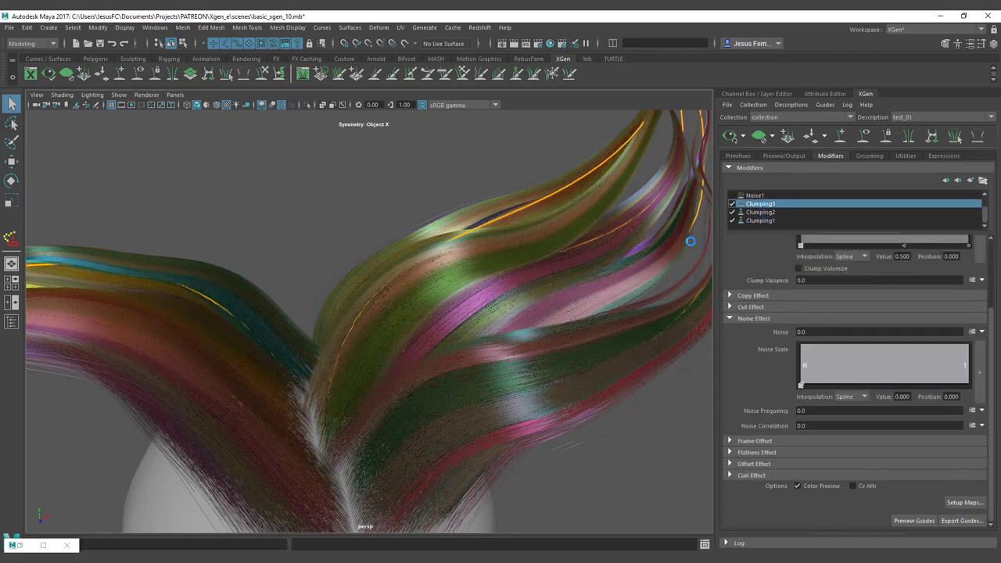
click(757, 213)
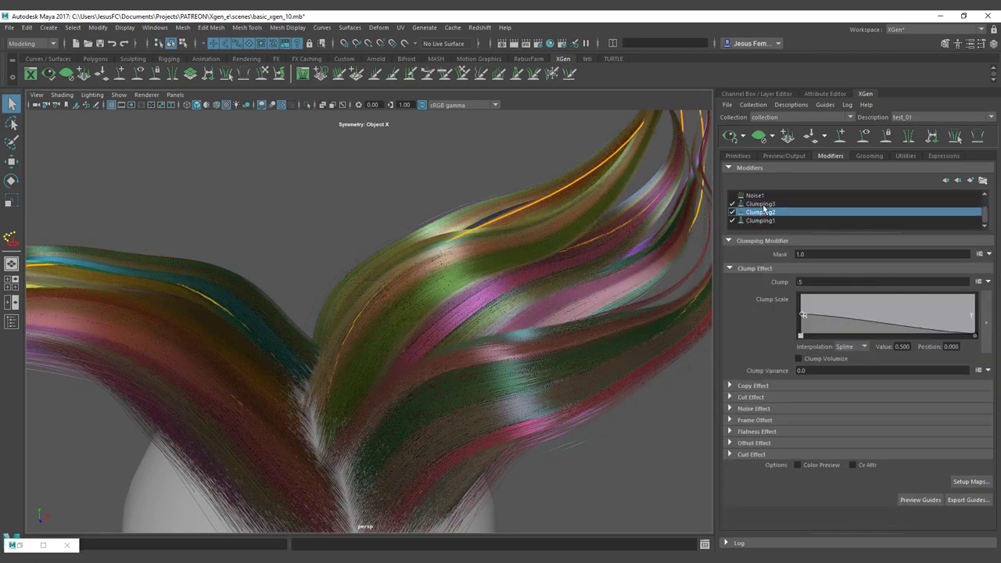
click(761, 204)
Try a higher mask value on Clumping3 and check the colored clumps from the side
scroll(828, 280, up, 2)
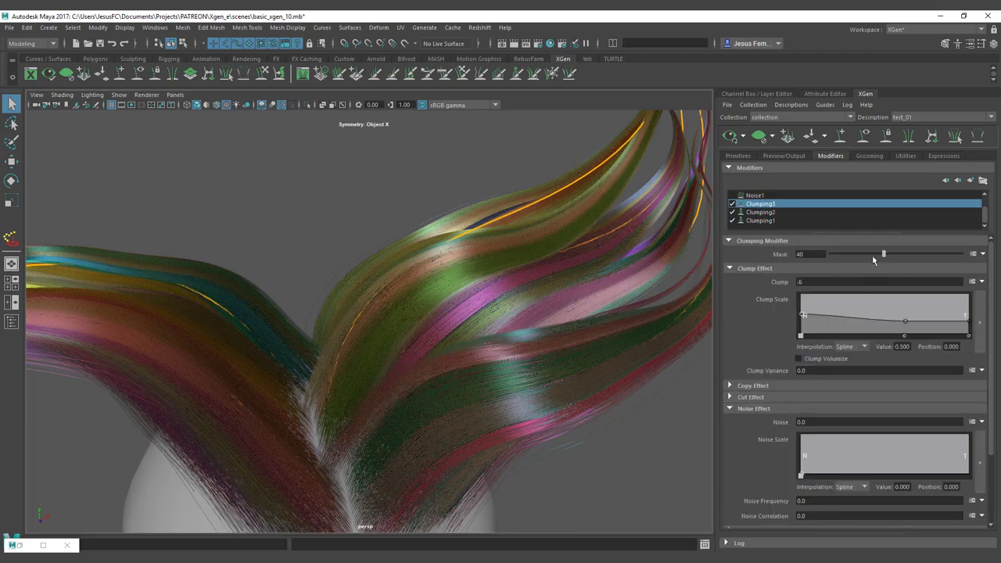
drag(873, 258, 906, 258)
alt+drag(429, 331, 672, 381)
Regenerate the clumping points of Clumping3 with a density of 2.0 and save the maps
scroll(944, 485, down, 3)
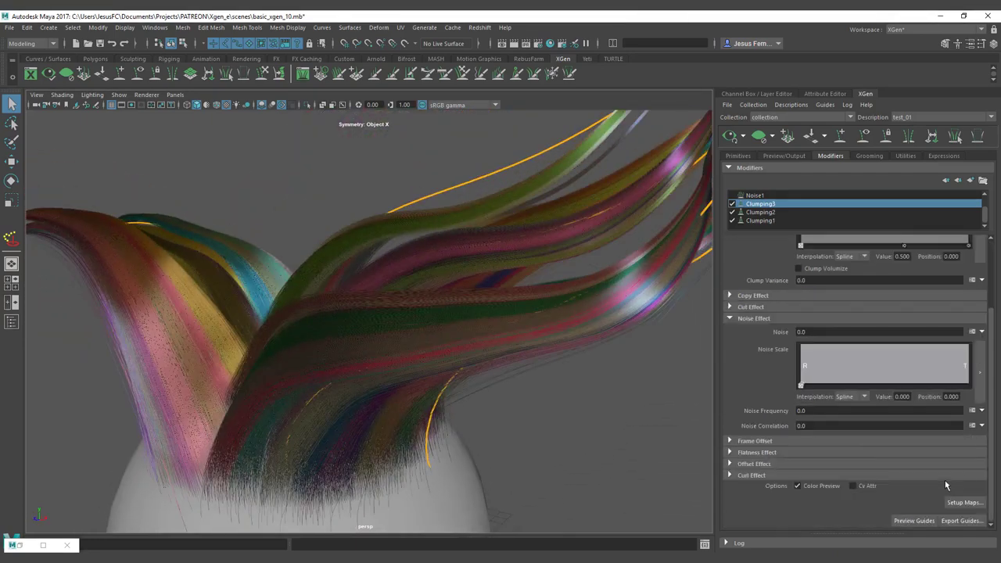
click(963, 502)
double_click(501, 202)
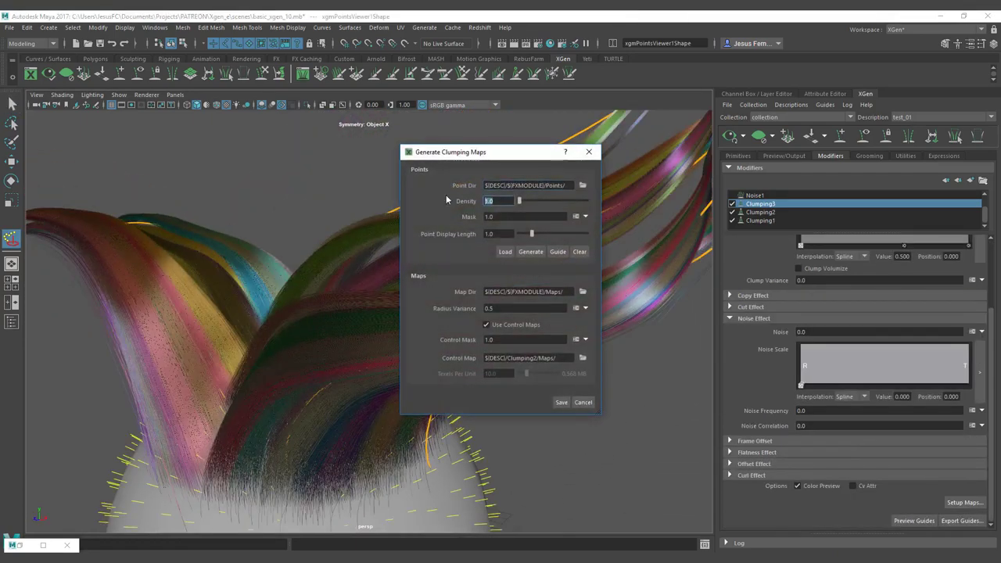
text(2)
key(Return)
click(531, 251)
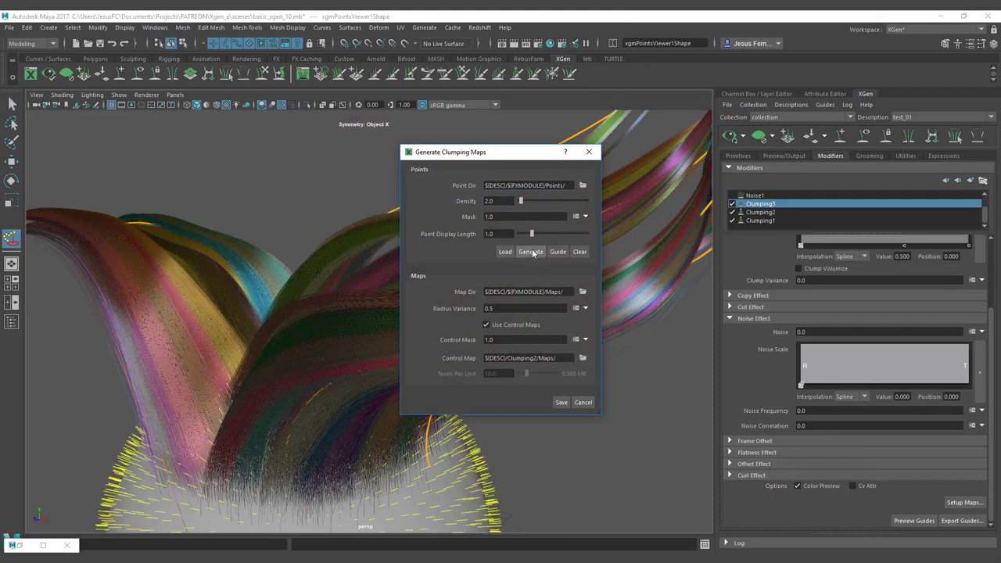
click(561, 402)
Try a mask value of 13 on Clumping3 and check the smaller clumps up close
mouse_move(432, 362)
alt+mouse_down()
mouse_move(403, 342)
mouse_move(443, 357)
alt+mouse_up()
alt+right_drag(514, 339, 699, 311)
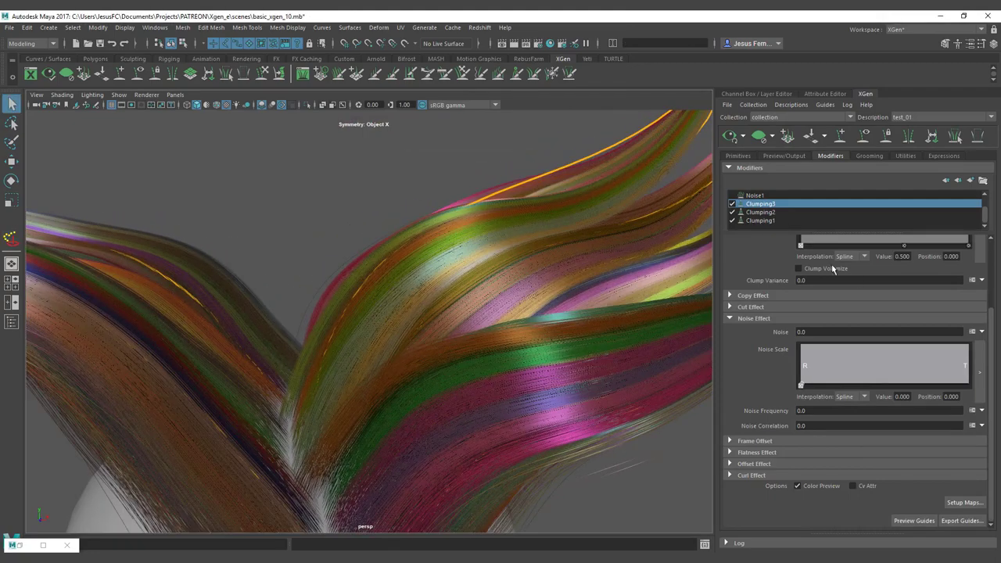
scroll(832, 269, up, 2)
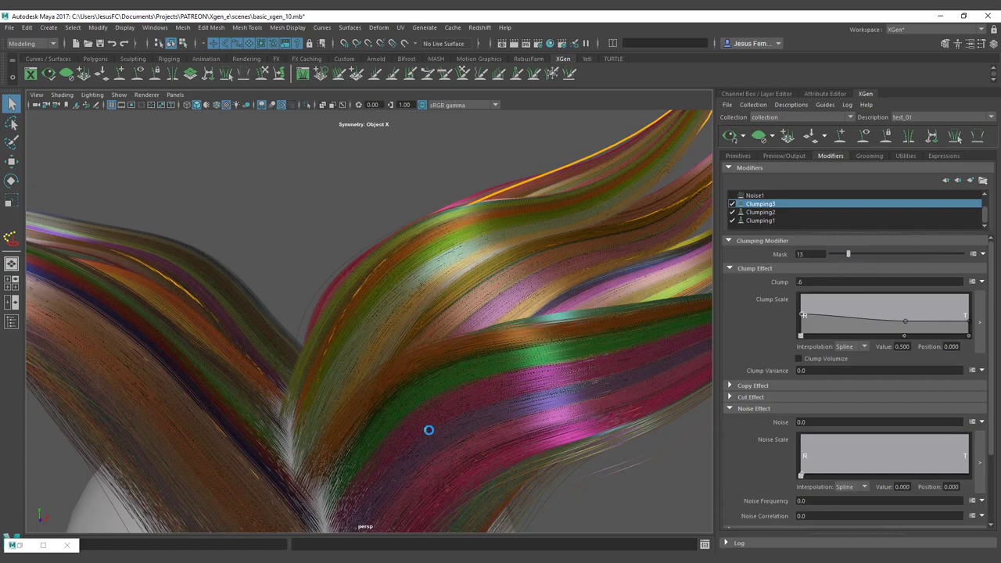
alt+drag(496, 384, 672, 469)
Turn off the color preview of Clumping3 and set its mask to 78
scroll(779, 513, down, 3)
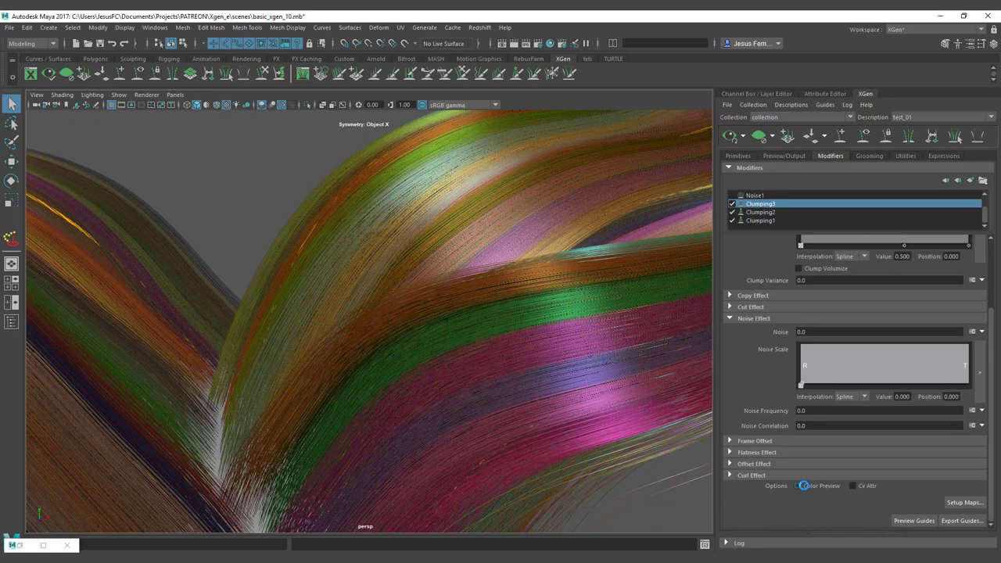
click(798, 486)
scroll(782, 369, up, 3)
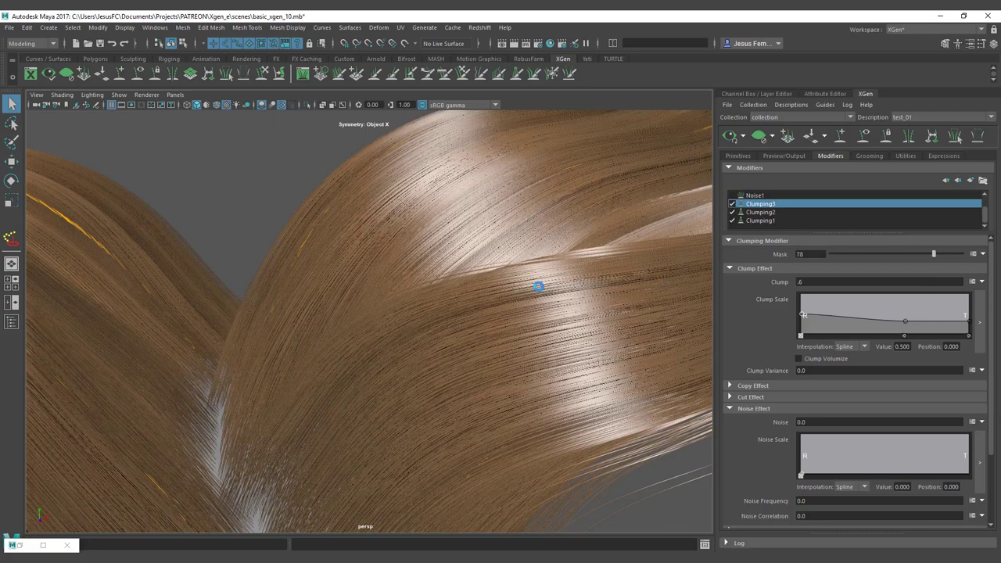
Shape the Noise Scale ramp of Clumping3 to rise from 0 at the root to 1 at the tip
alt+drag(532, 299, 400, 378)
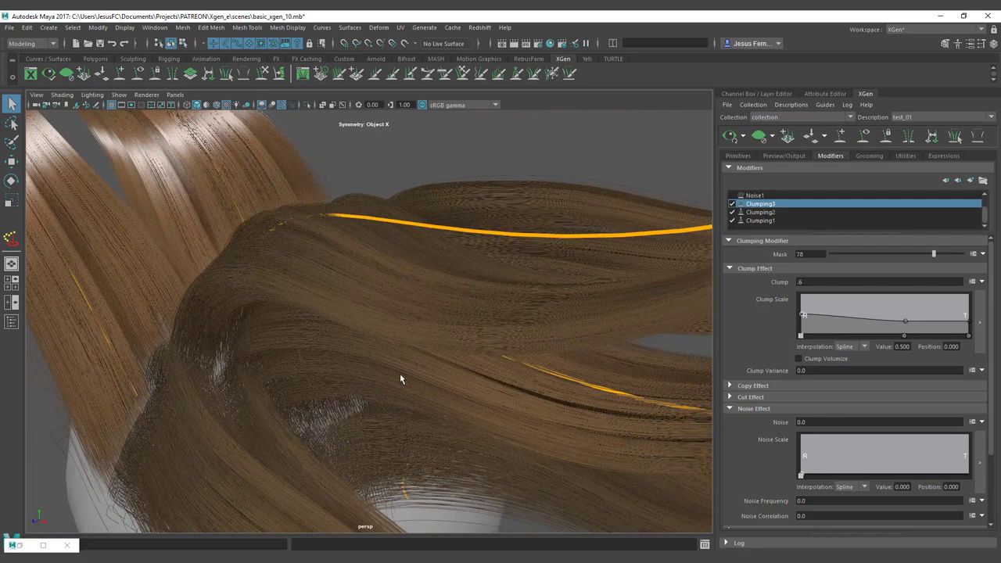
alt+right_drag(399, 378, 362, 375)
alt+drag(362, 375, 304, 340)
alt+right_drag(304, 340, 436, 346)
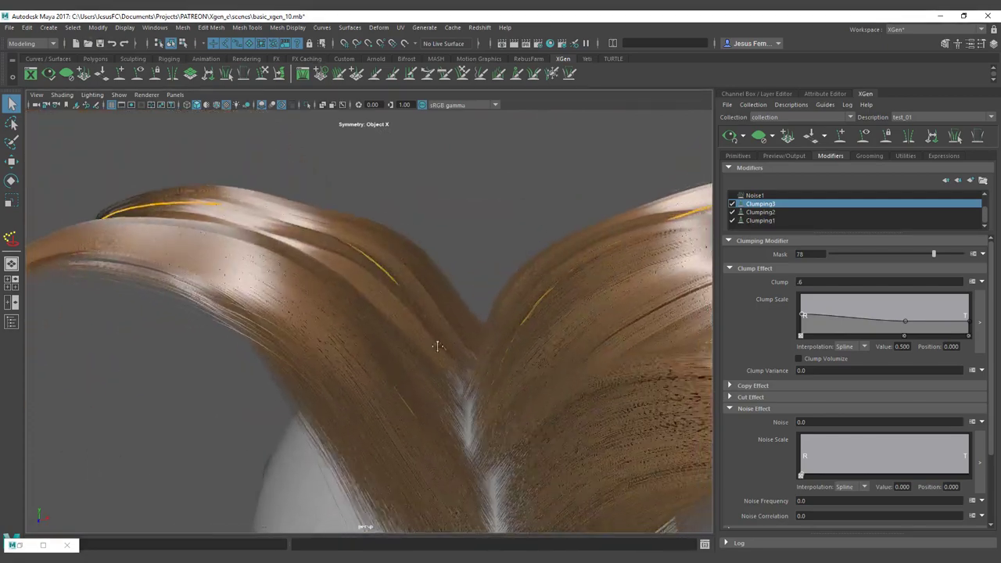
alt+drag(435, 346, 612, 376)
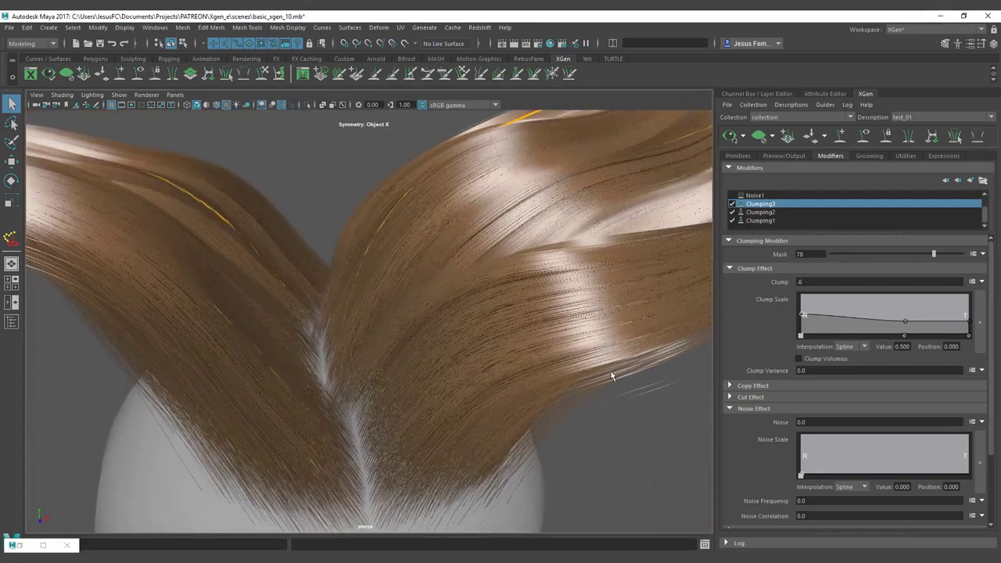
alt+drag(404, 323, 364, 336)
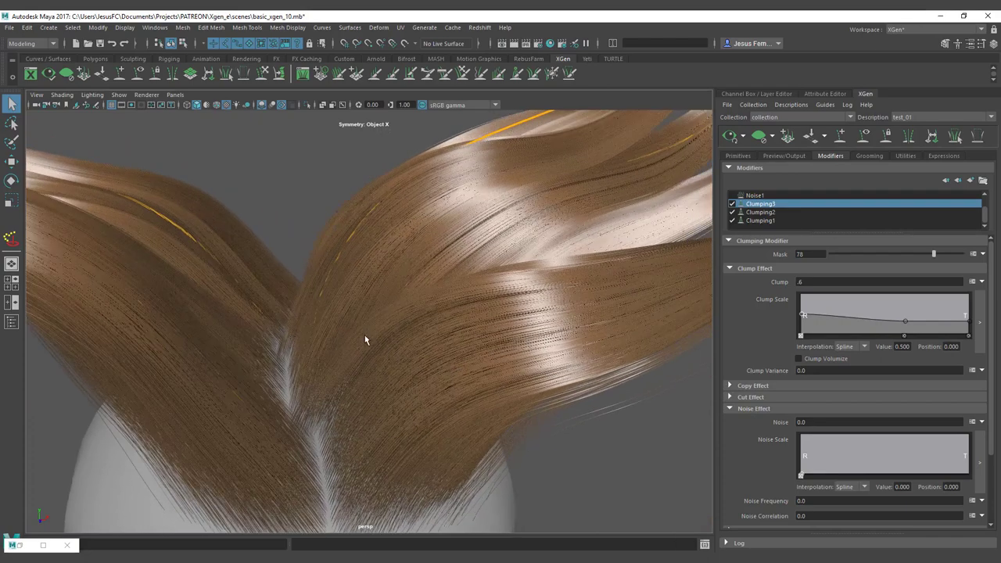
click(929, 454)
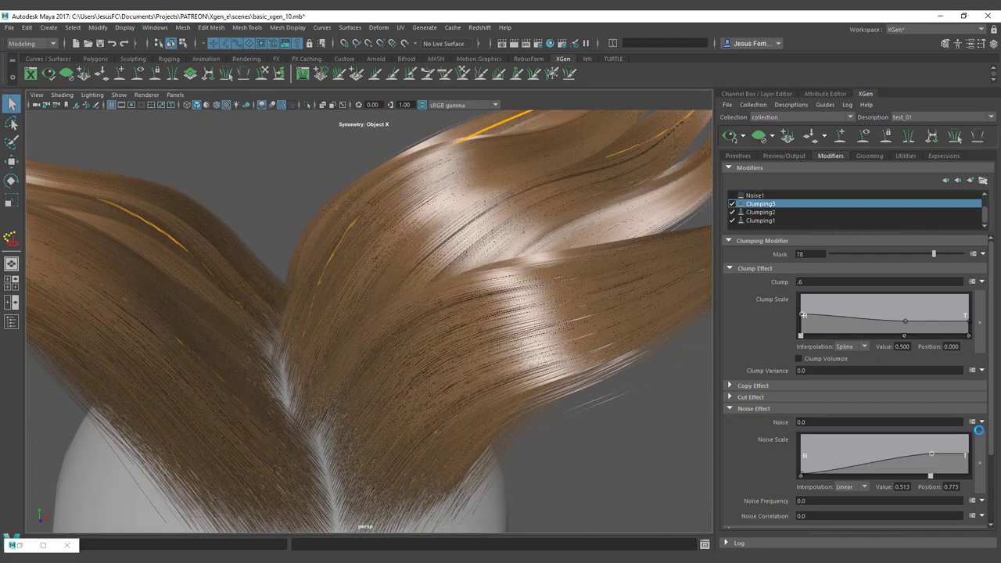
drag(978, 430, 978, 434)
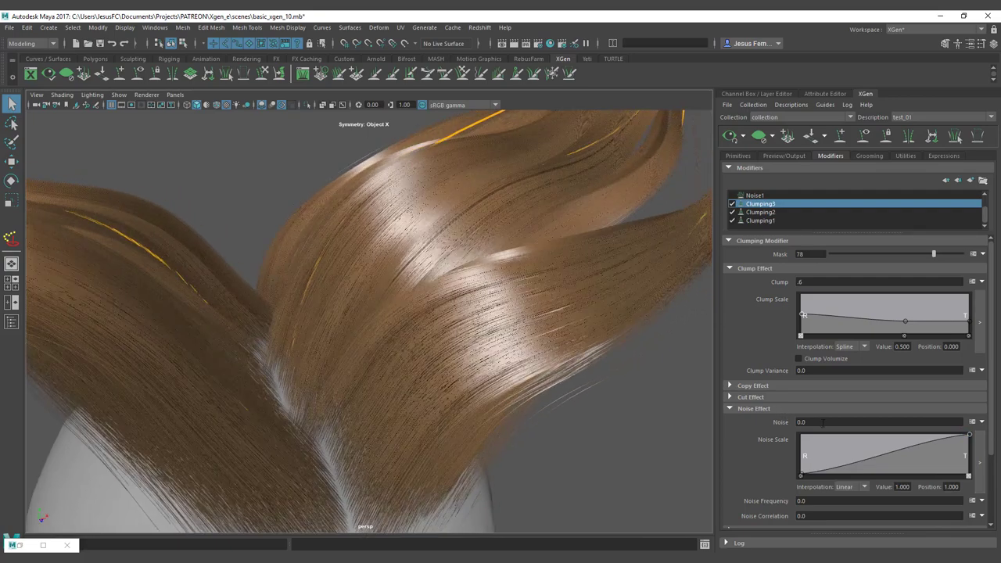
Try noise values of 5 and 37 on Clumping3 and check the strands
drag(808, 422, 756, 412)
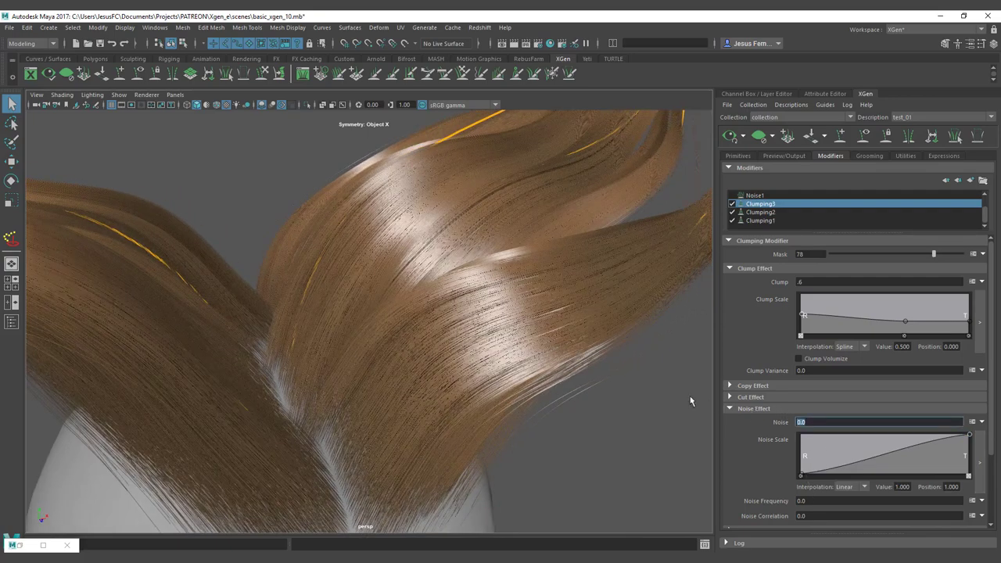
text(5)
key(Return)
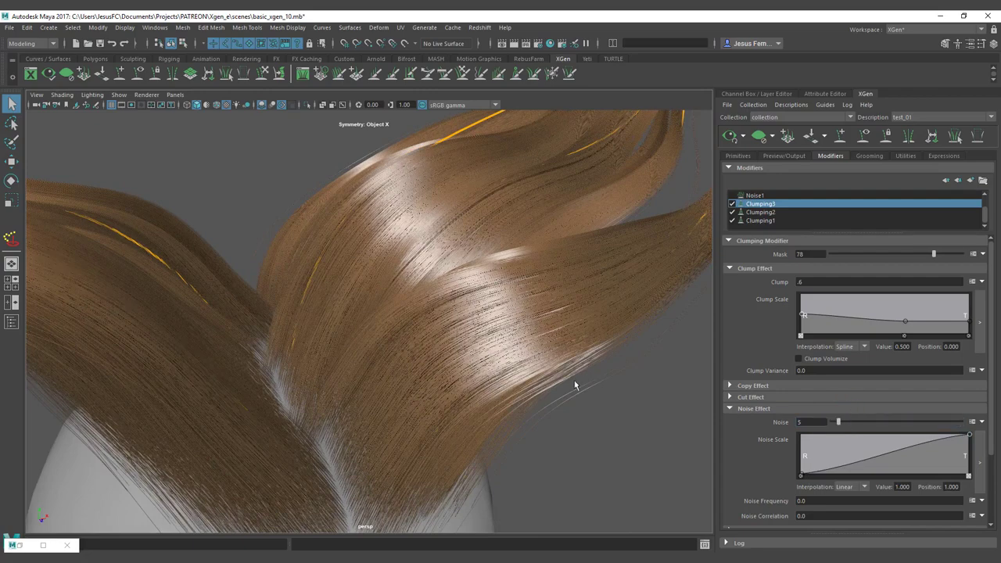
click(879, 422)
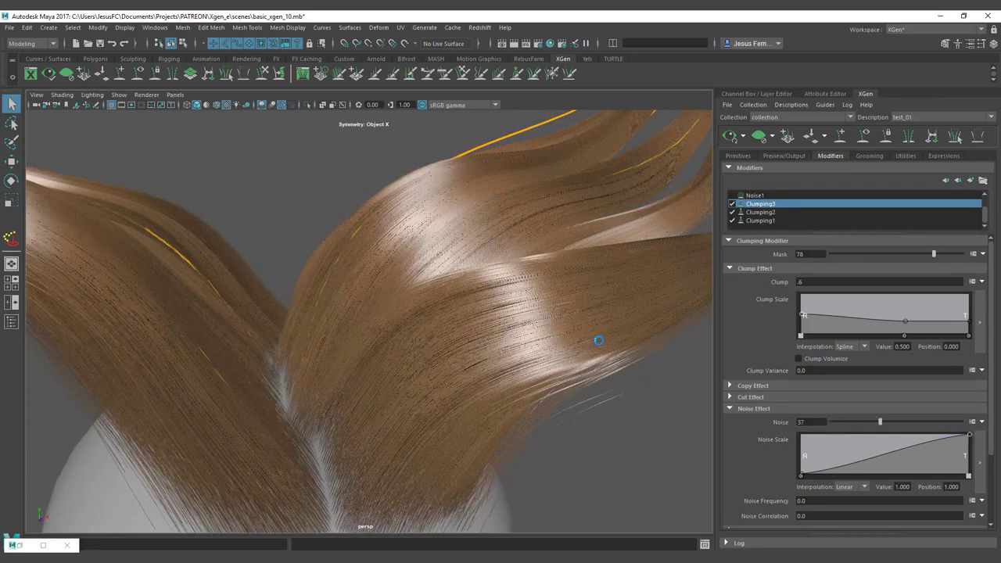
alt+drag(556, 316, 477, 321)
Try a noise frequency of 1 on Clumping3 with a stronger noise, settling on a noise value of 19
drag(819, 501, 758, 500)
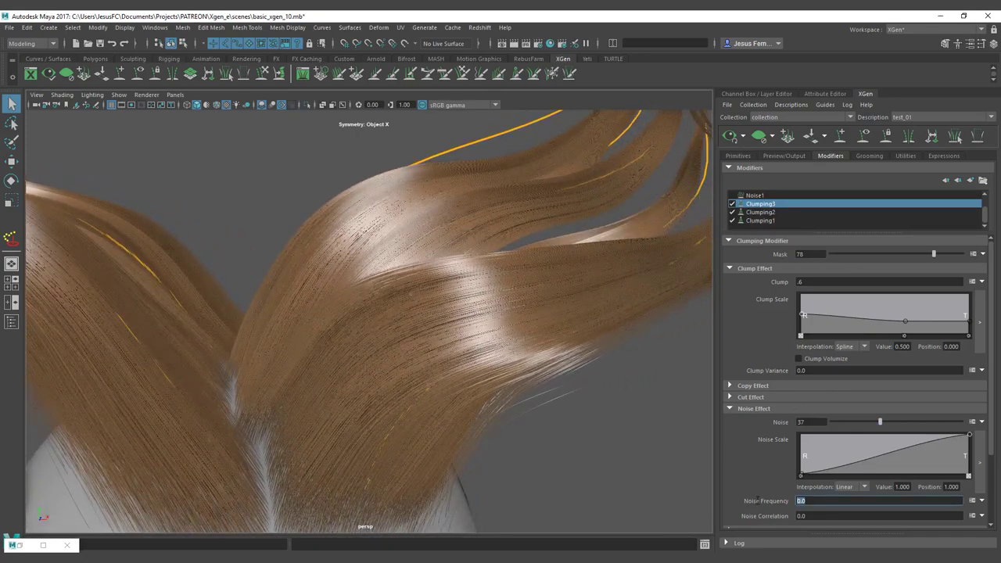
text(1)
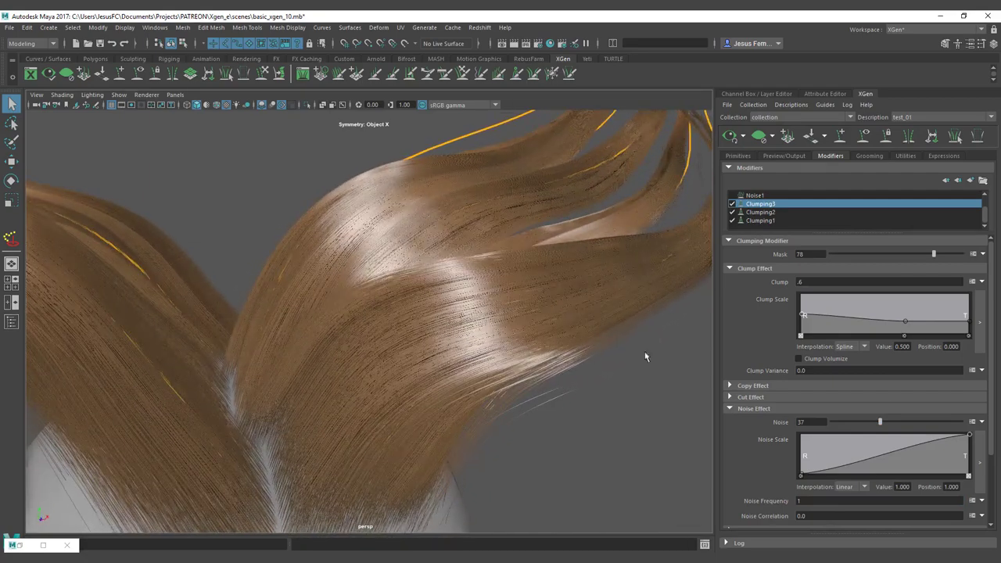
drag(914, 420, 923, 422)
alt+drag(521, 226, 375, 338)
click(856, 422)
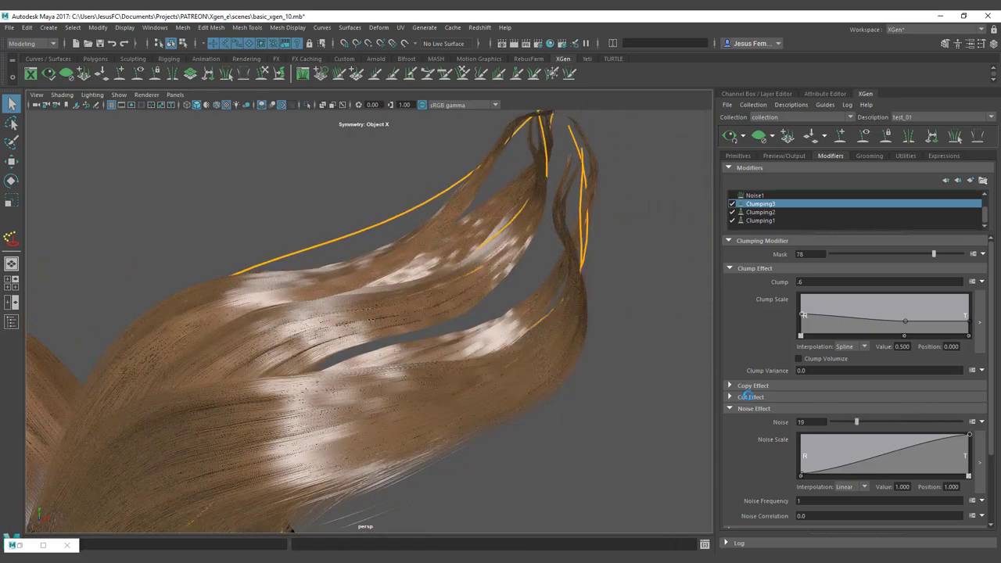
alt+drag(484, 277, 520, 289)
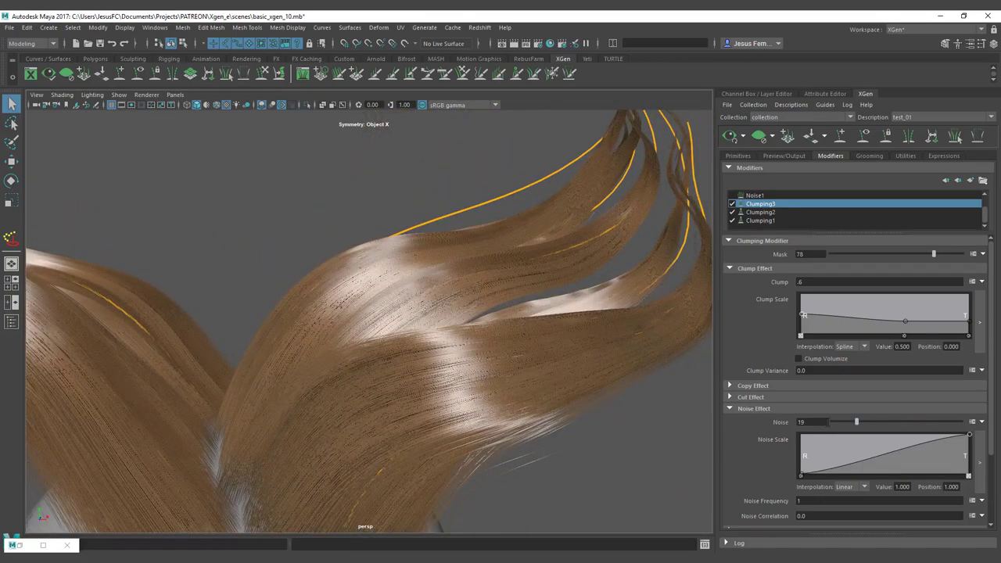
Set the noise frequency of Clumping3 to .5 and add a Noise Scale point near the root, at position 0.134 and value 0.553
click(815, 501)
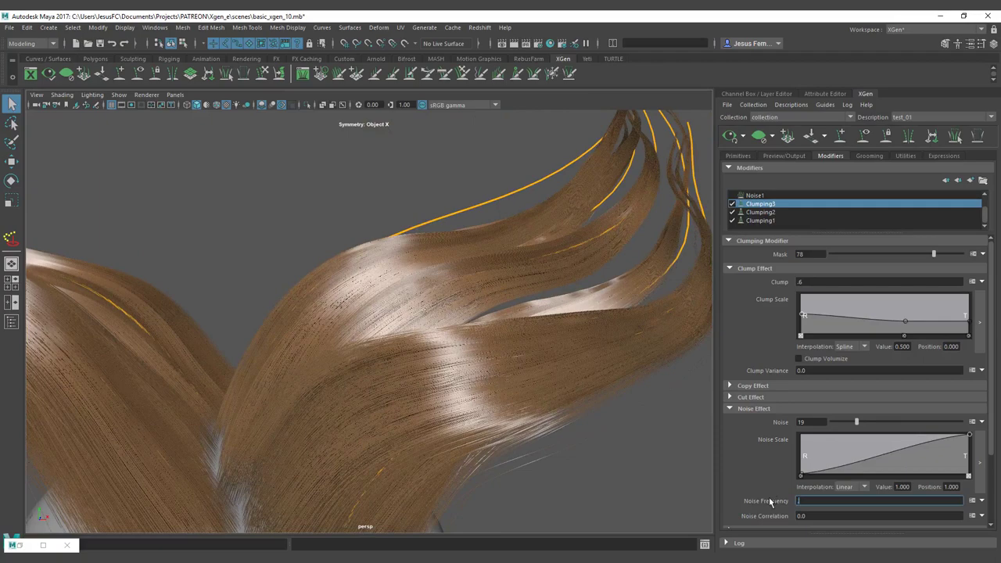
key(Return)
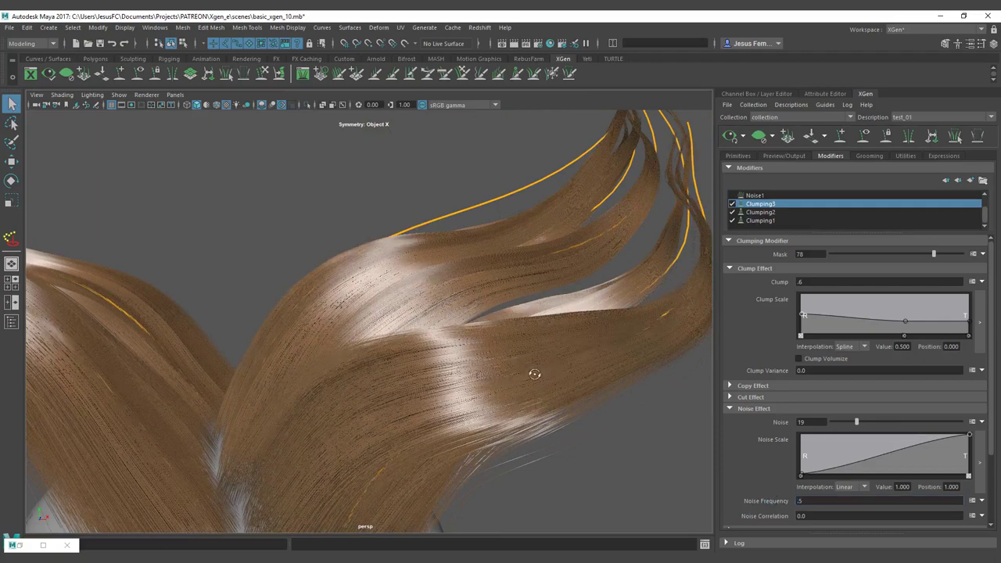
alt+drag(531, 373, 531, 314)
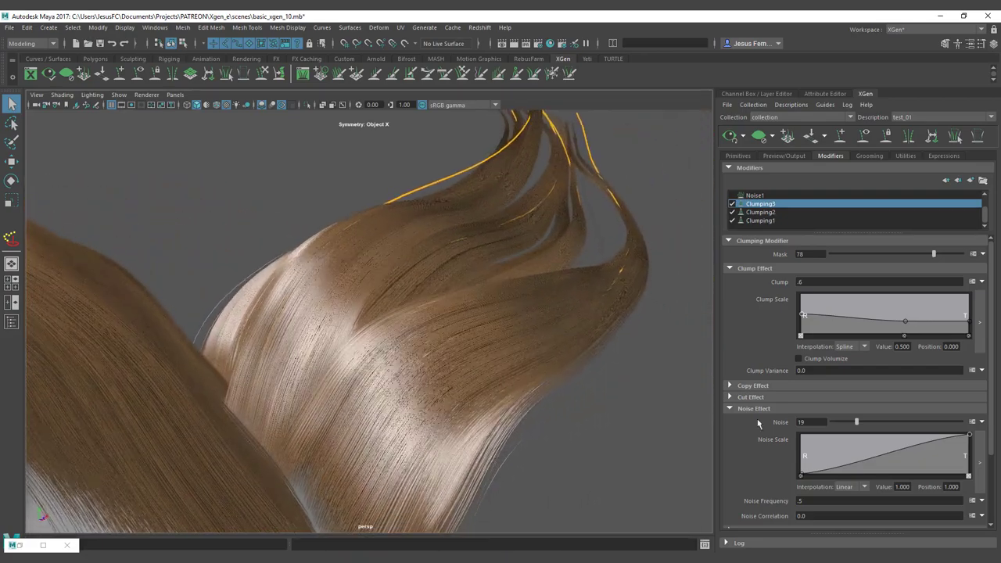
click(822, 456)
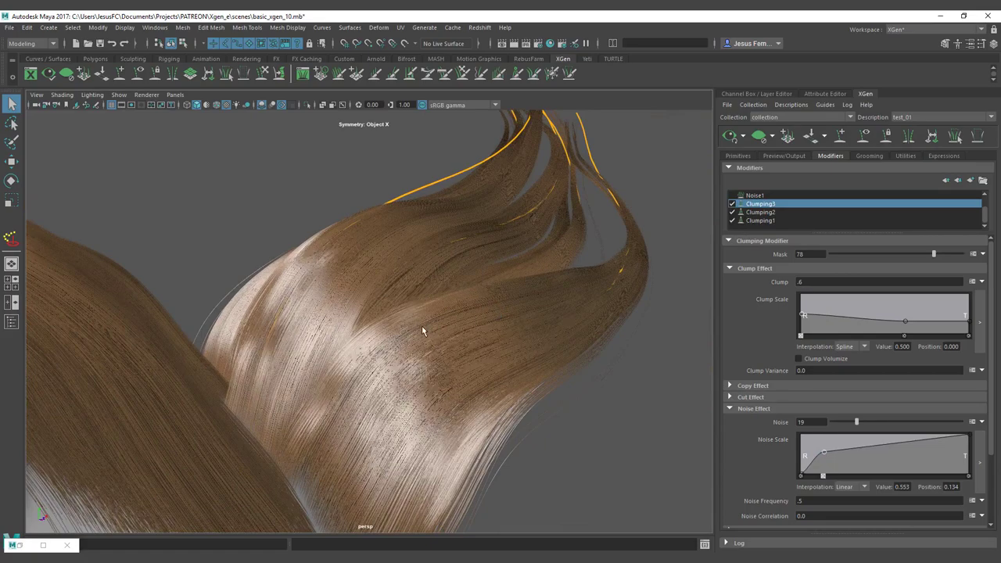
alt+drag(422, 328, 262, 235)
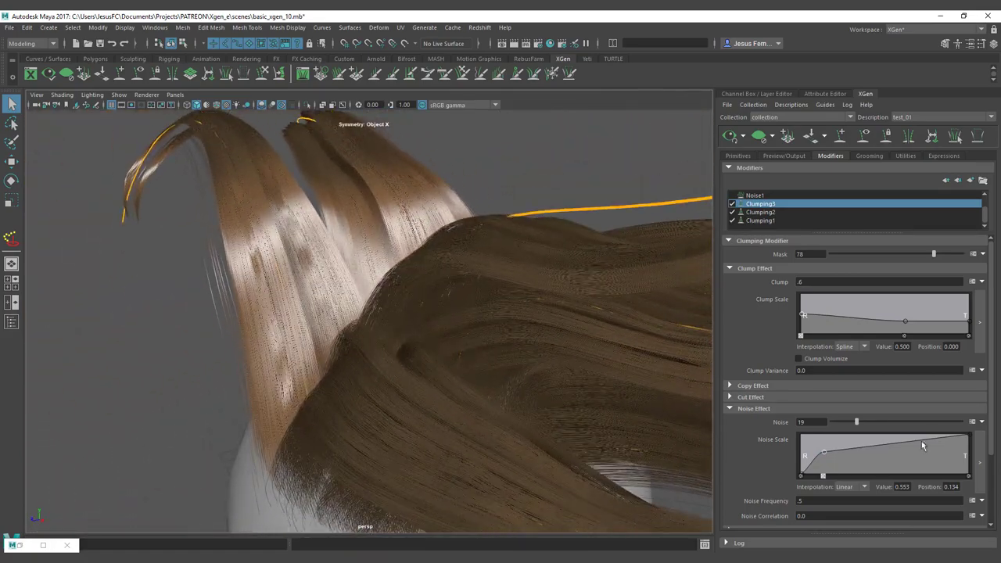
Set the noise correlation of Clumping3 to 10, reduce its noise to 9, and check the hair from several angles
double_click(816, 513)
text(10)
key(Return)
alt+drag(283, 286, 375, 291)
drag(846, 423, 843, 422)
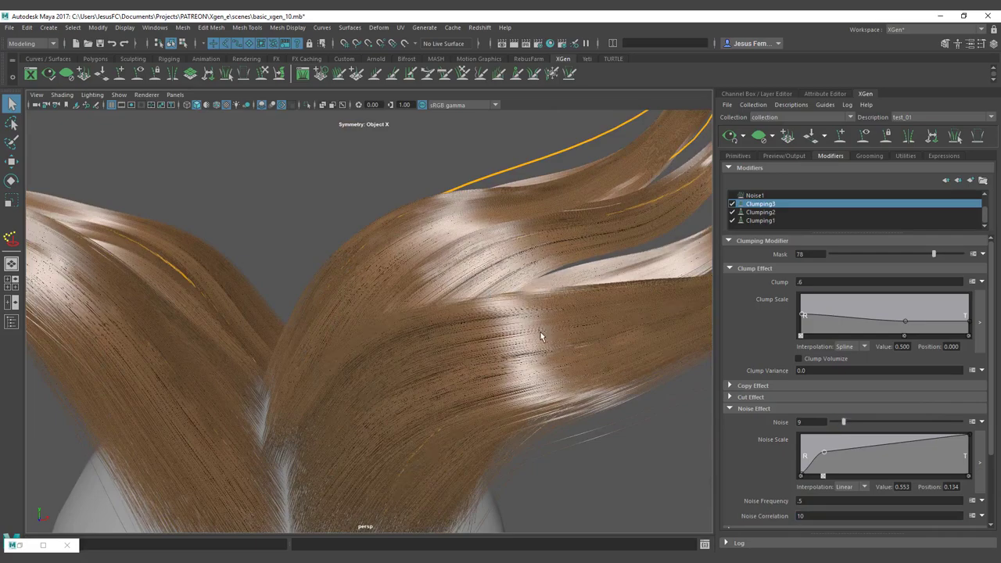
alt+drag(507, 326, 527, 338)
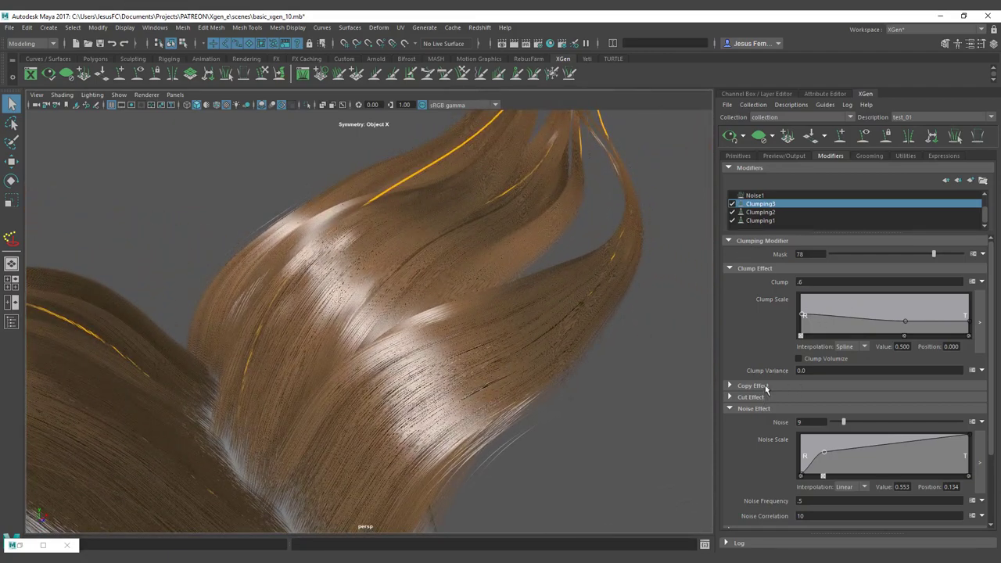
alt+drag(670, 367, 520, 284)
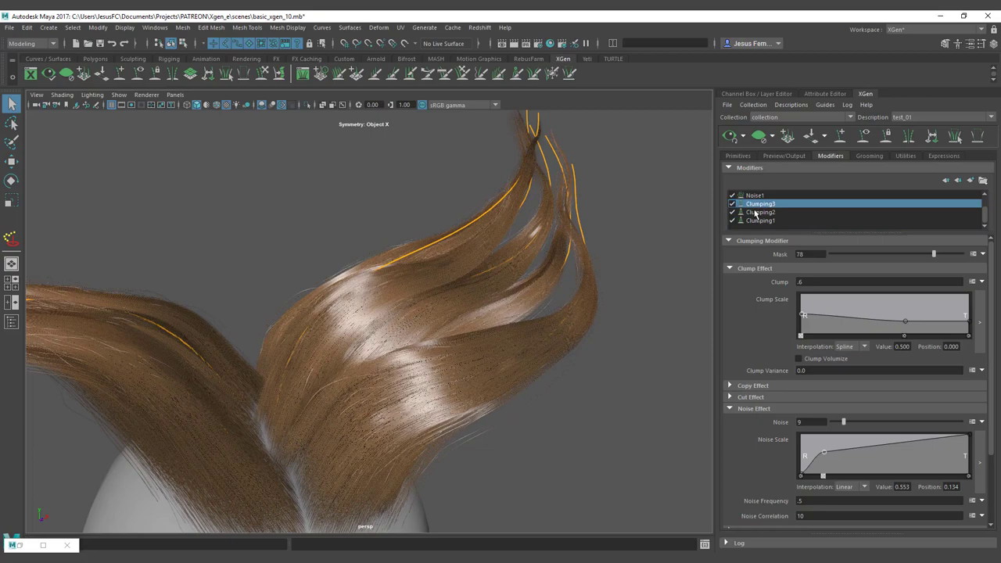
Enable the Noise1, Noise2 and Noise3 modifiers above the clumping modifiers
scroll(755, 212, up, 1)
click(732, 212)
click(733, 204)
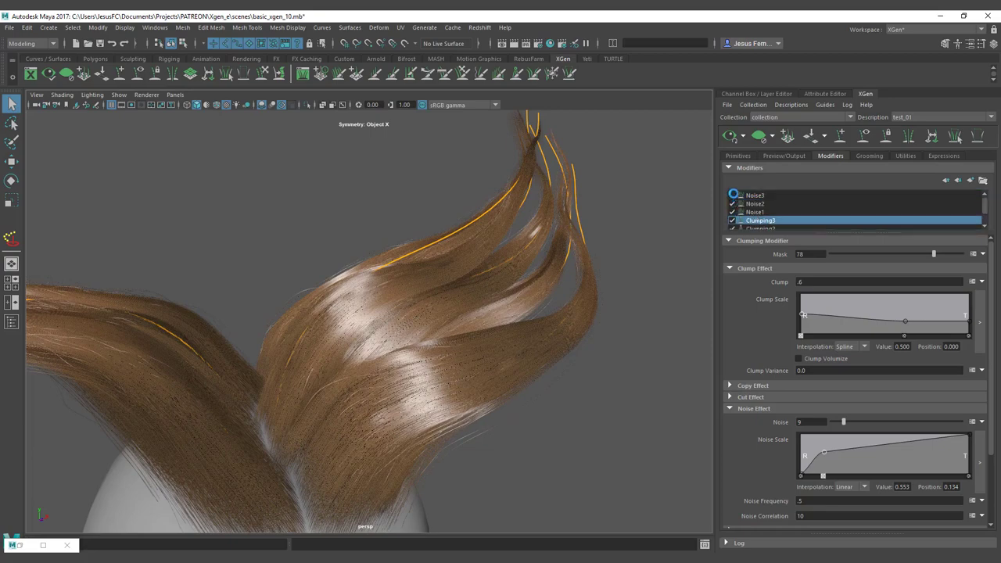
click(733, 195)
Examine the combined clumping and noise on the hair up close and from several angles
alt+drag(414, 327, 444, 328)
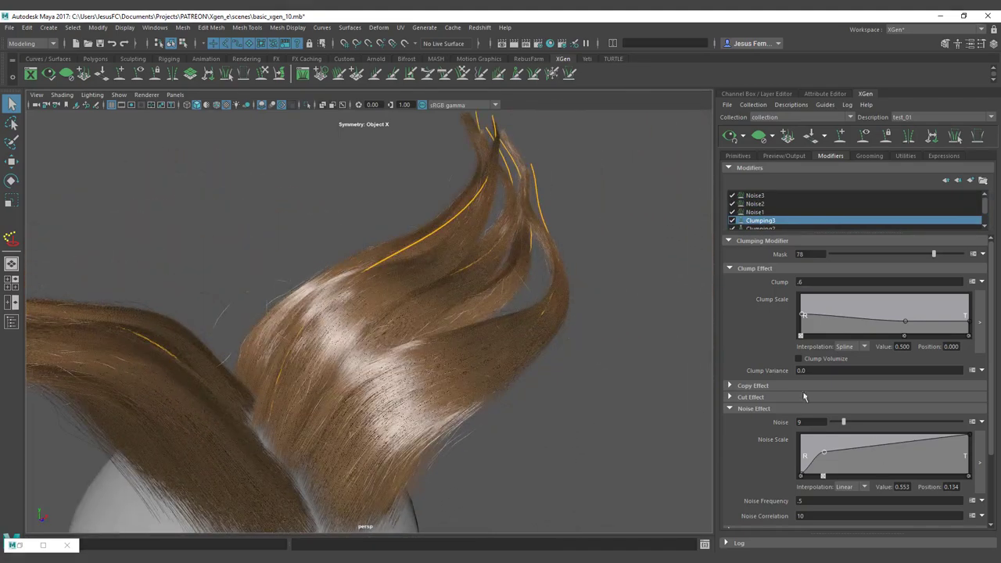
alt+right_drag(423, 330, 516, 341)
alt+middle_drag(516, 341, 541, 290)
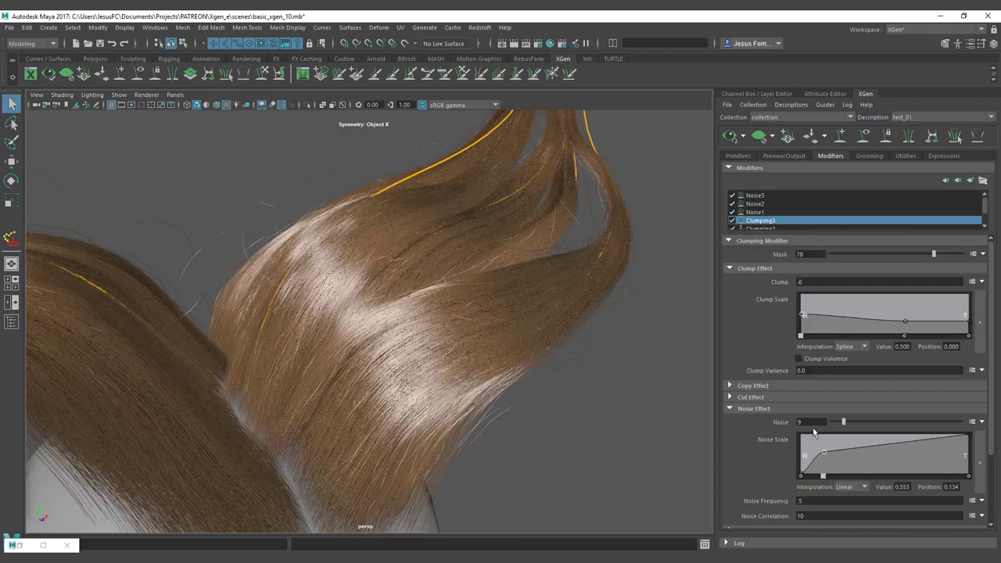
alt+drag(545, 414, 457, 407)
alt+drag(361, 379, 612, 357)
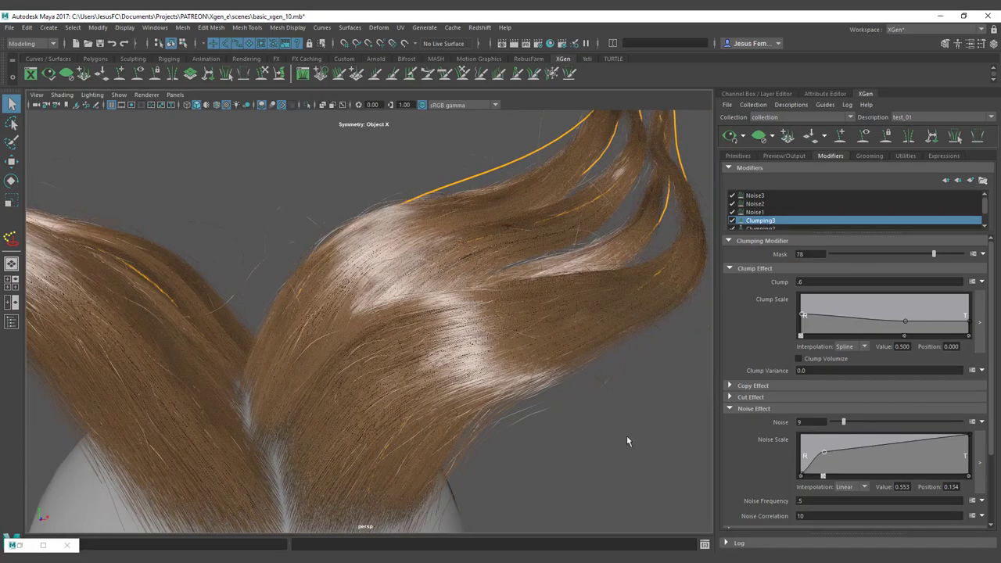
mouse_move(627, 437)
alt+mouse_down()
mouse_move(545, 440)
mouse_move(630, 441)
alt+mouse_up()
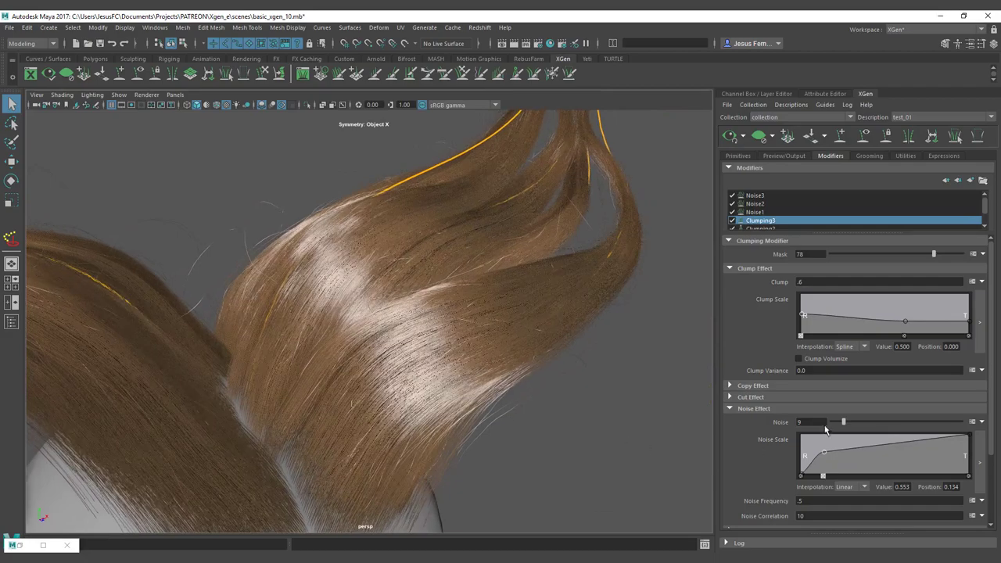
mouse_move(506, 332)
alt+mouse_down()
mouse_move(454, 335)
mouse_move(463, 321)
mouse_move(466, 337)
mouse_move(502, 339)
alt+mouse_up()
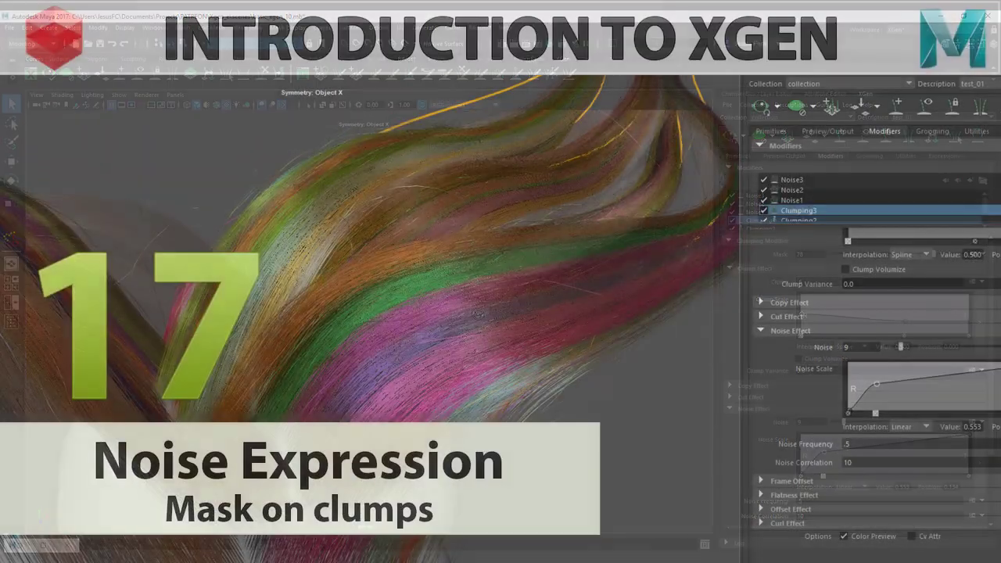